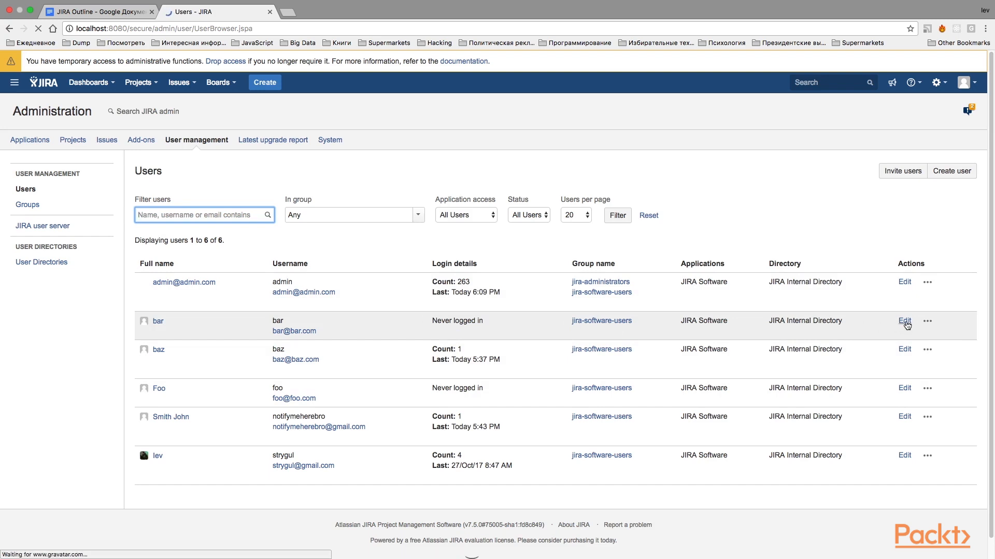
Step: Open the profile of user bar for editing and replace the username and full name with the person's new name
click(905, 322)
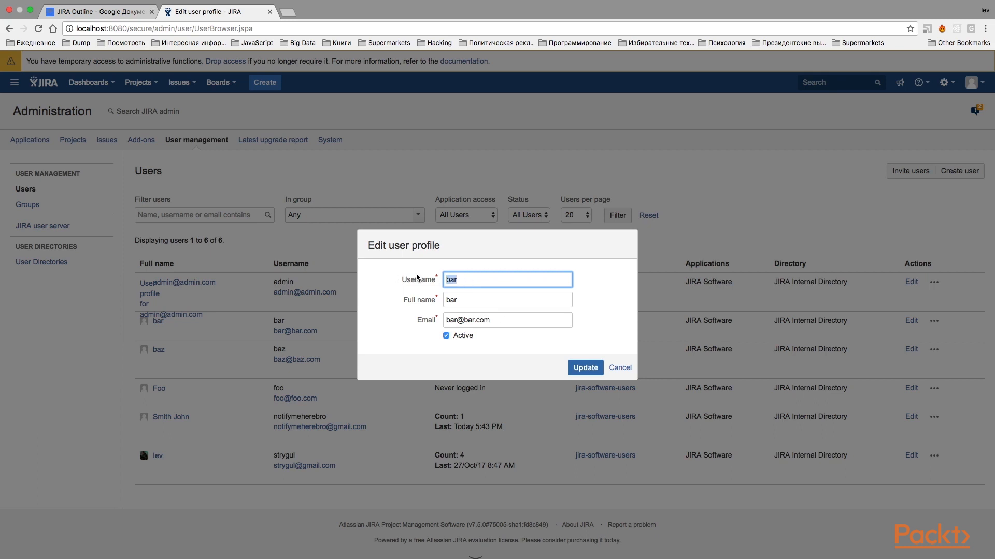
text(Valera)
key(Tab)
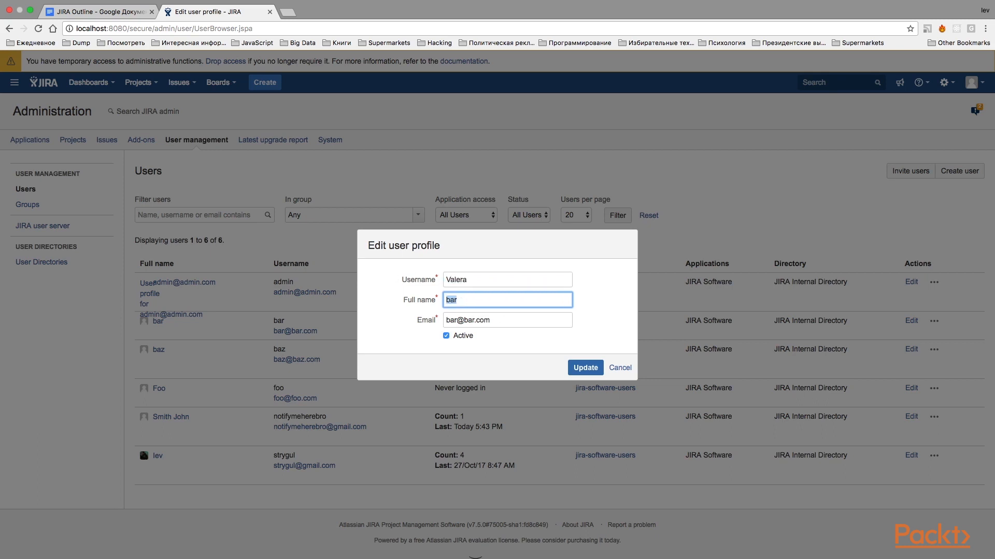
text(Valera)
Step: Replace the user's e-mail with the new address and save the updated profile
drag(456, 320, 419, 316)
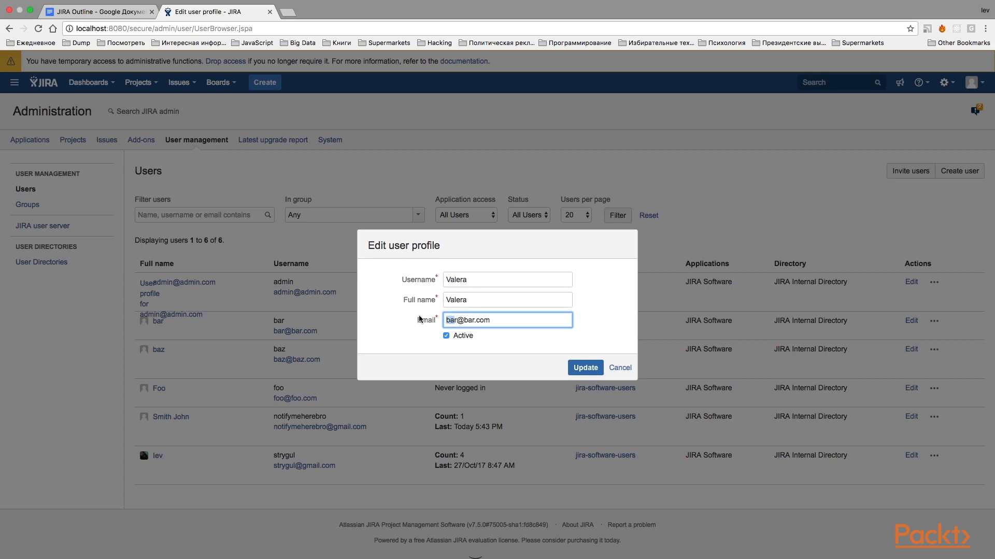
text(valera)
key(BackSpace)
key(BackSpace)
key(BackSpace)
text(valera)
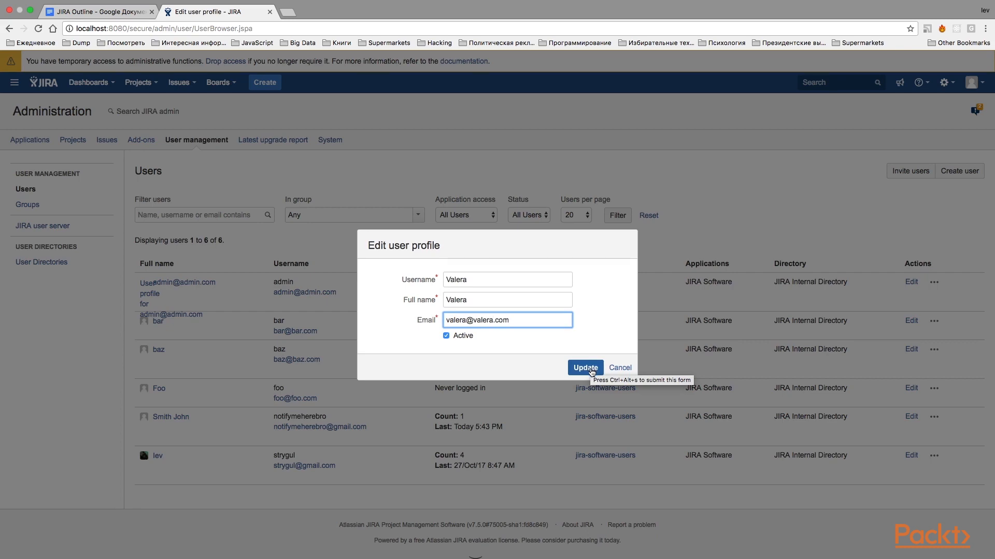
click(591, 369)
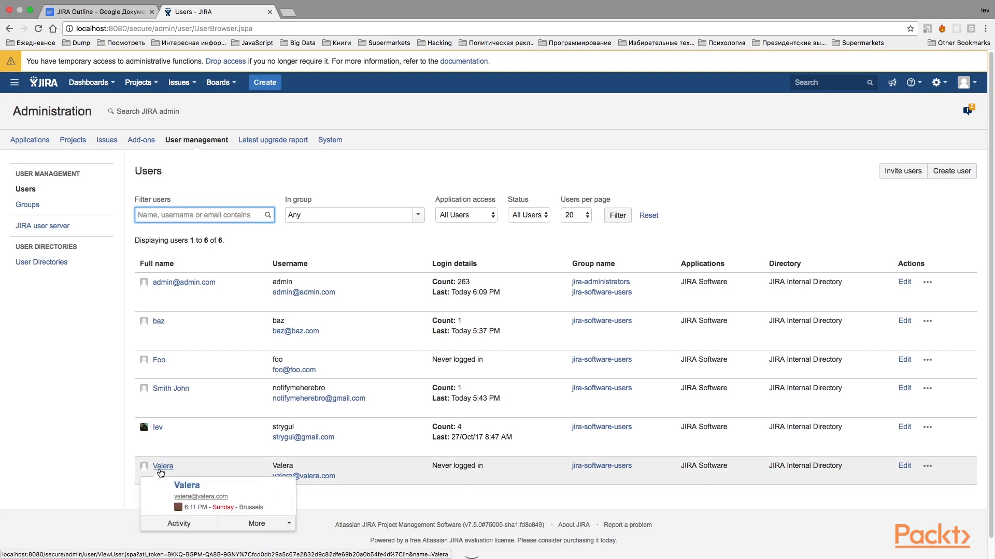
Step: Set and confirm a new account password for the renamed user, dismissing the browser's offer to save it
click(160, 470)
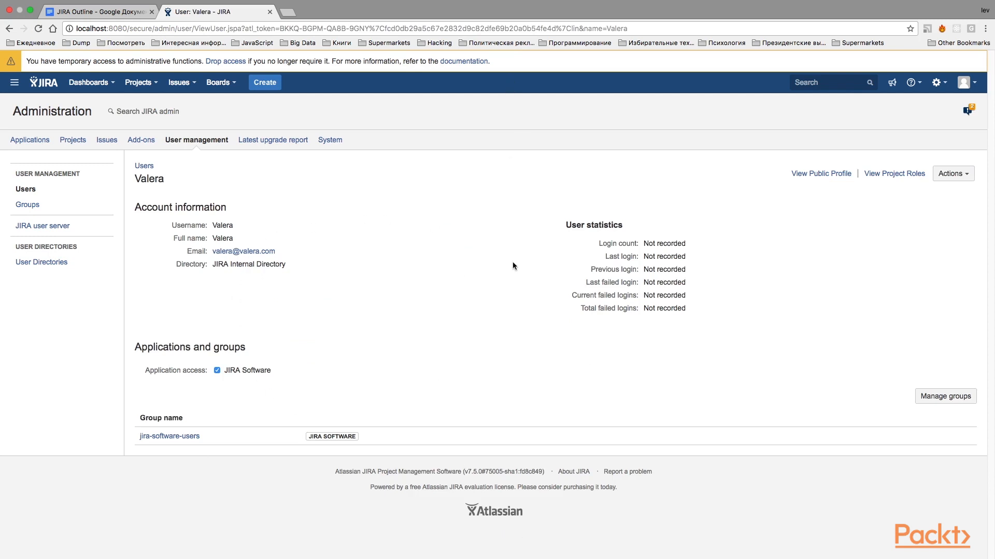
click(962, 178)
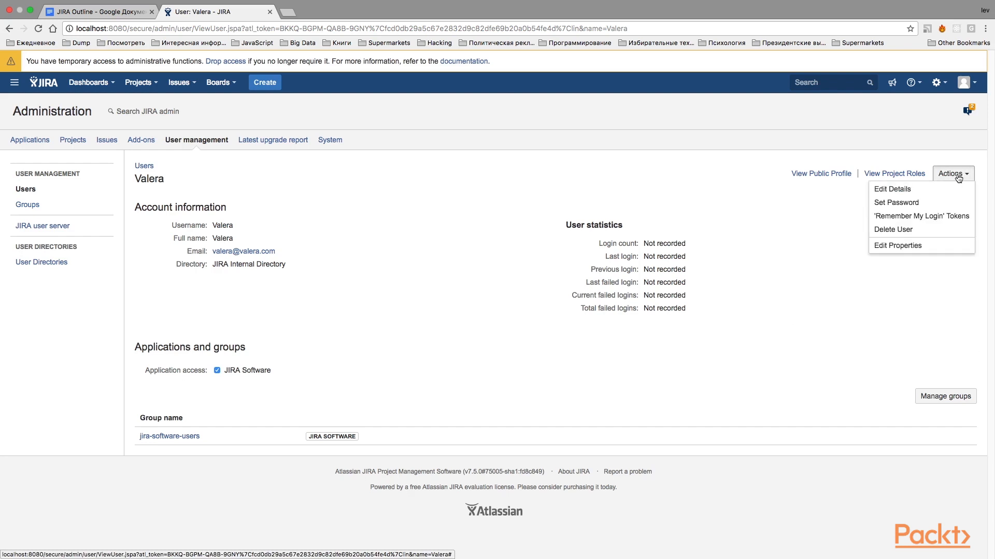
click(921, 208)
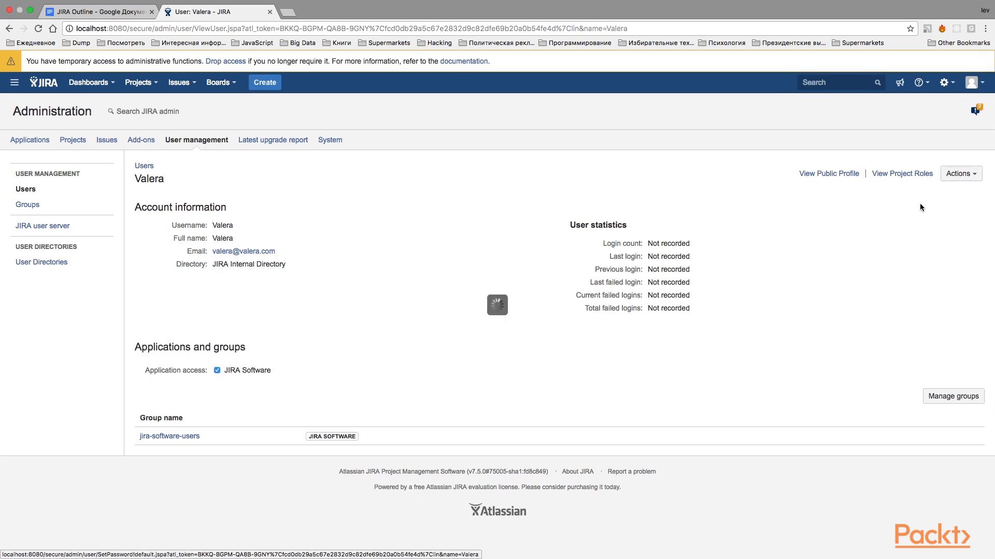
click(484, 295)
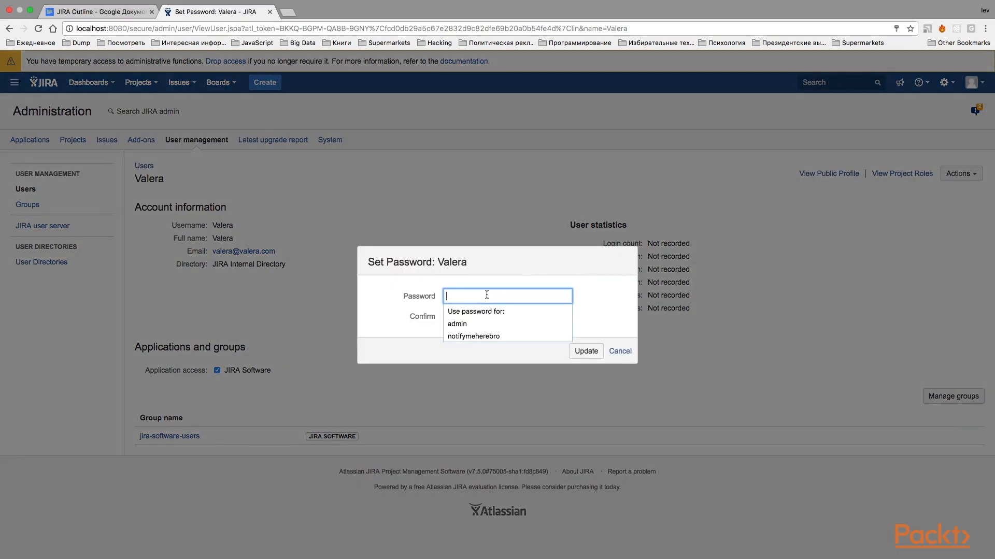
key(Tab)
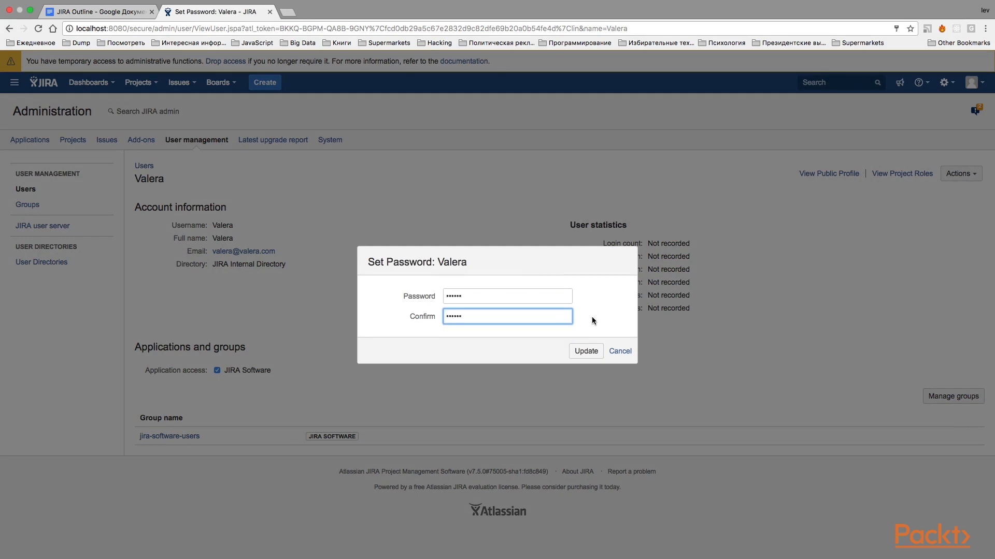
click(585, 352)
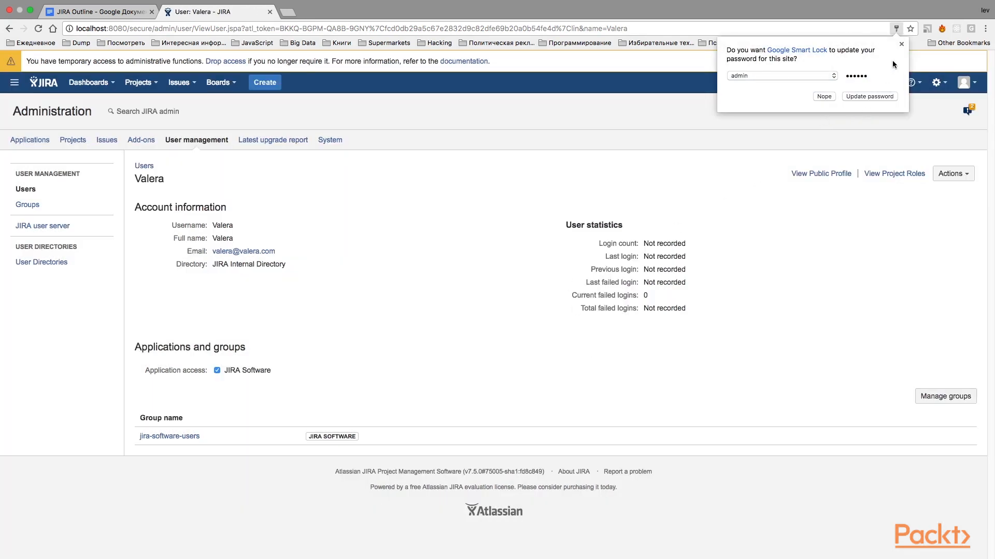
click(901, 44)
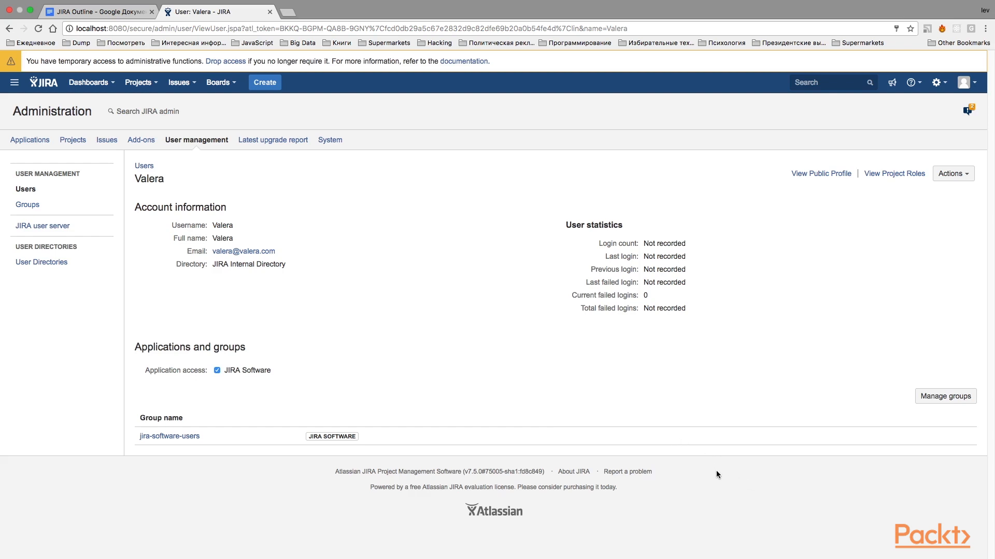
Step: Add a user property with the key telephone and the user's phone number as its value
click(958, 176)
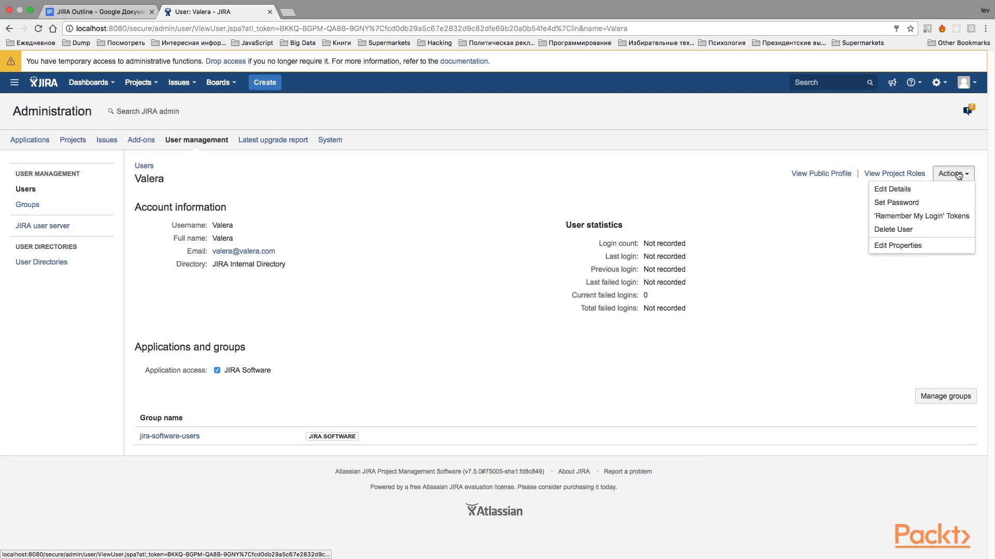
click(913, 247)
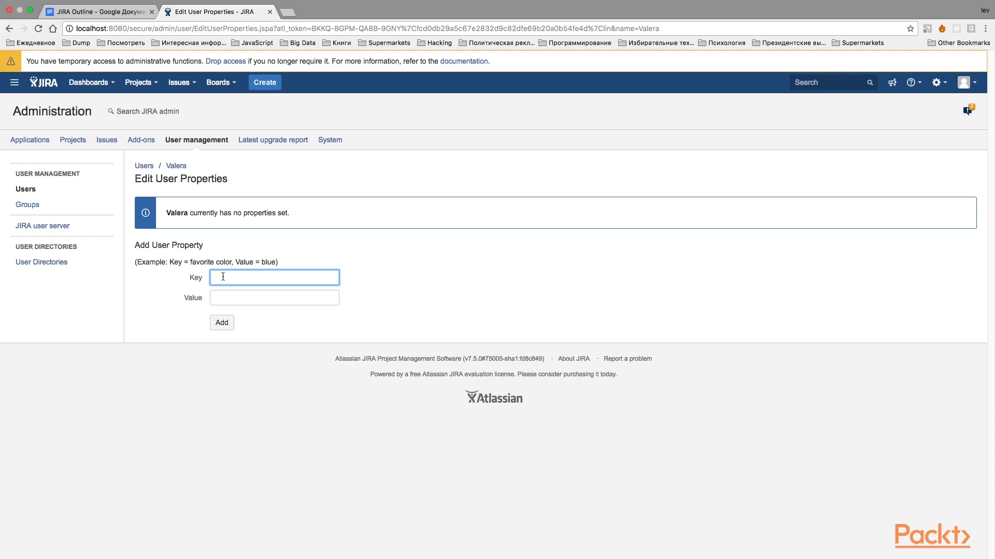
text(telephone)
click(262, 298)
text(+)
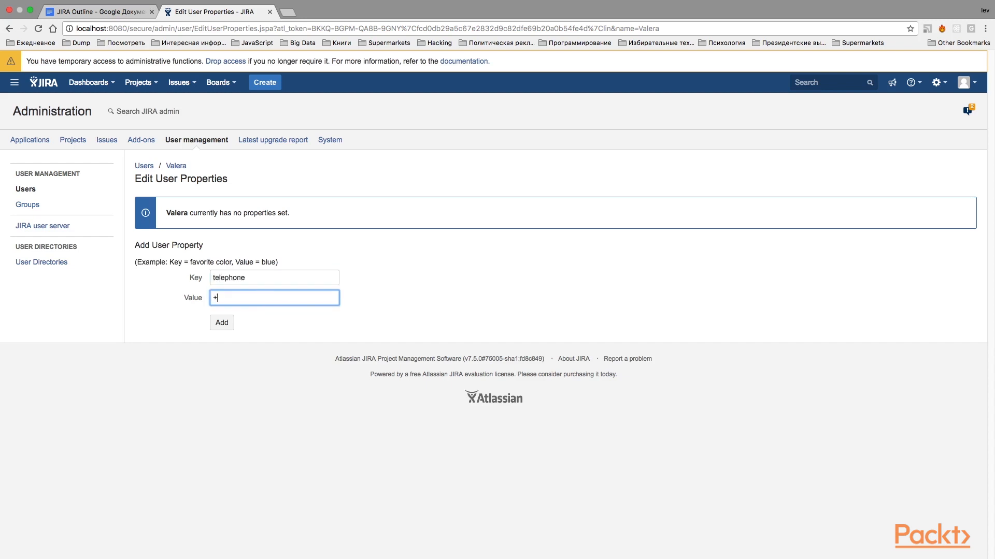
text(321233456)
click(222, 323)
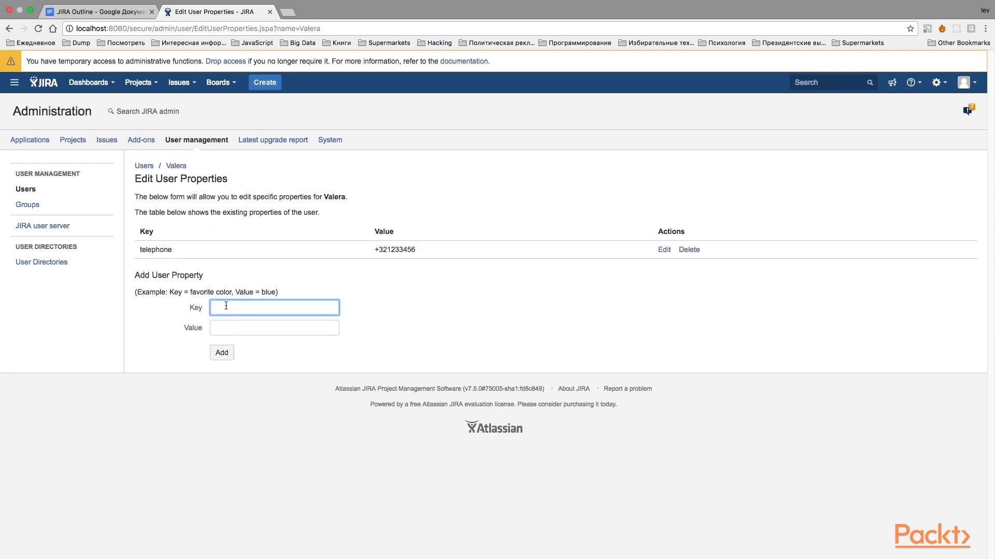
Step: Add a second user property with the key Address and the user's postal address as its value
text(Address)
key(Tab)
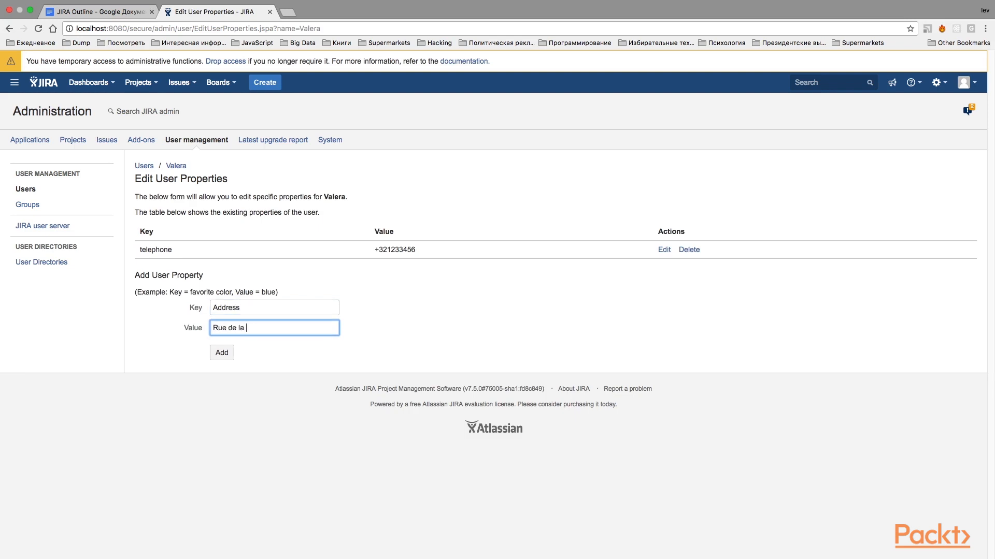
click(220, 352)
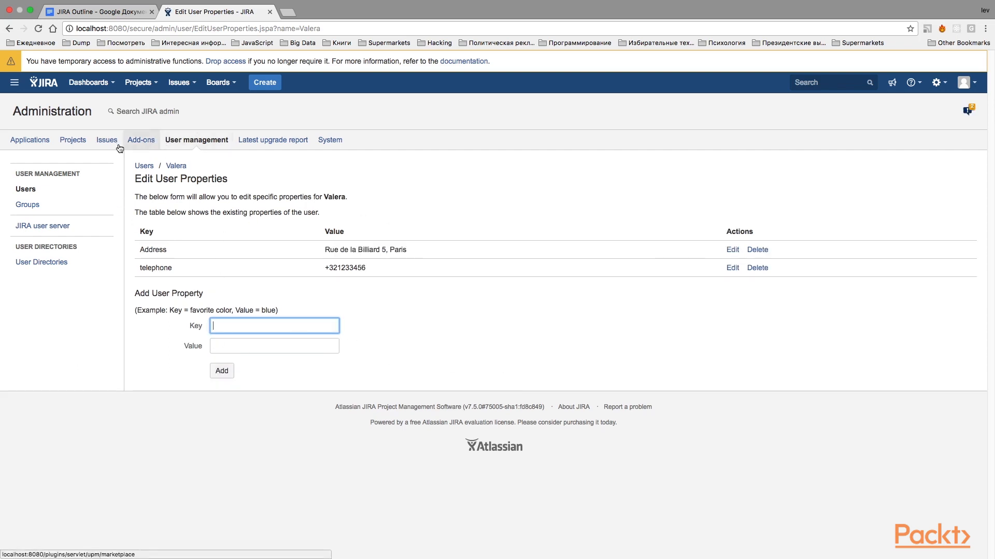
Step: Return to the users list and review the properties on the renamed user's details page
click(29, 191)
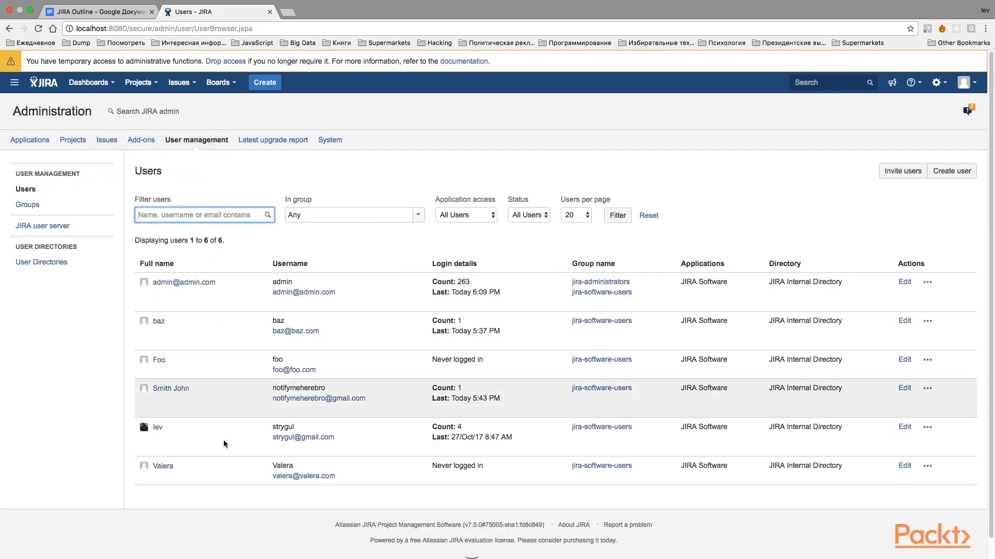
click(163, 467)
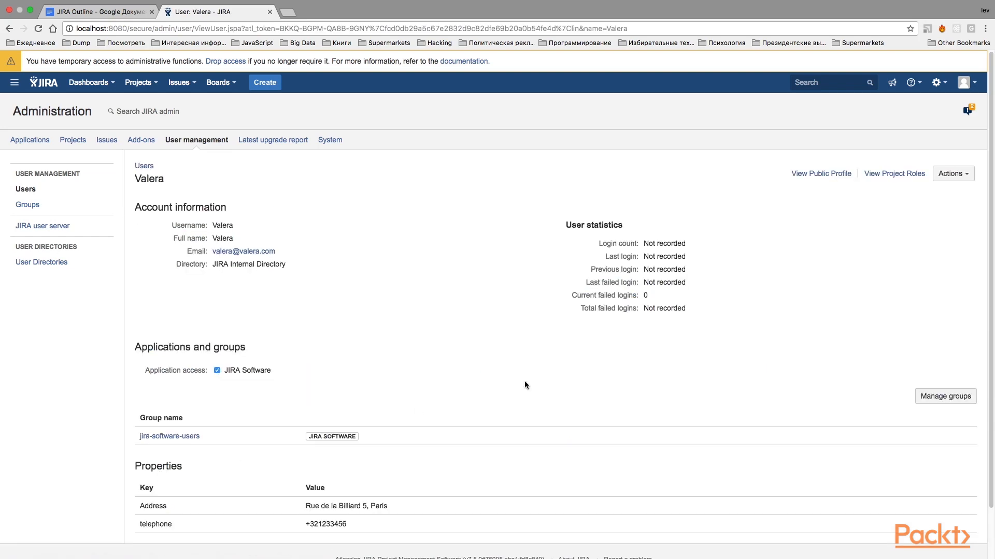
scroll(522, 381, down, 2)
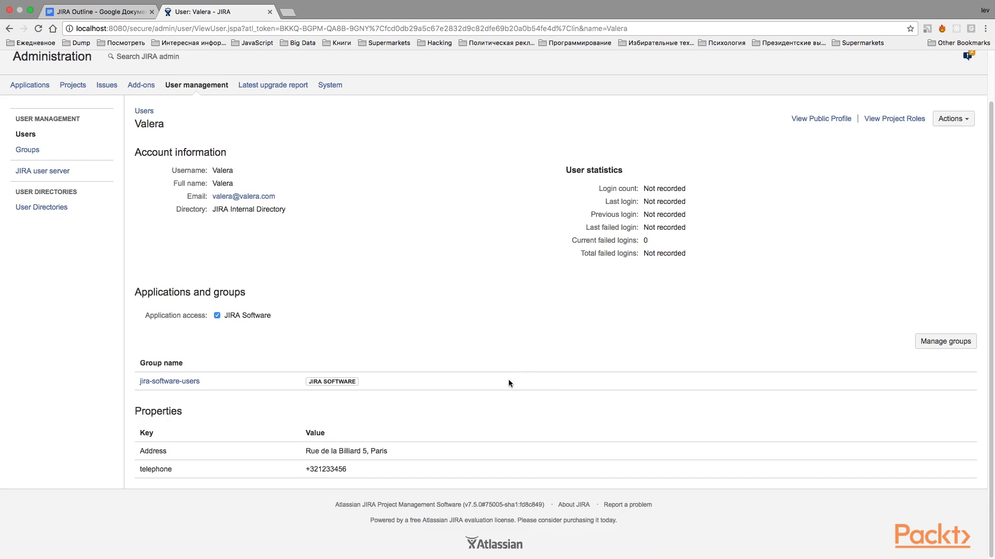
scroll(455, 156, up, 2)
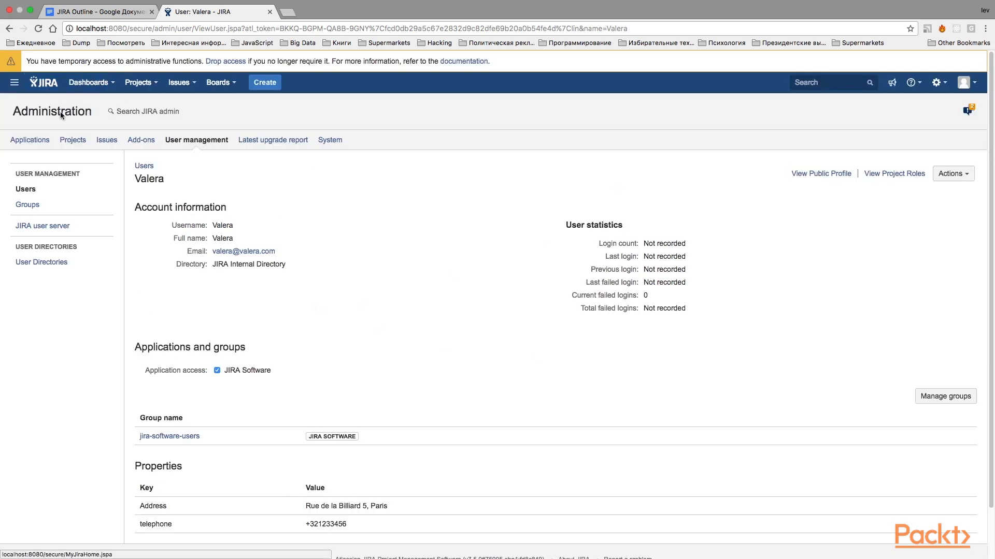
Step: Examine the username and full name fields in the admin user's profile form, leaving it without saving
click(28, 188)
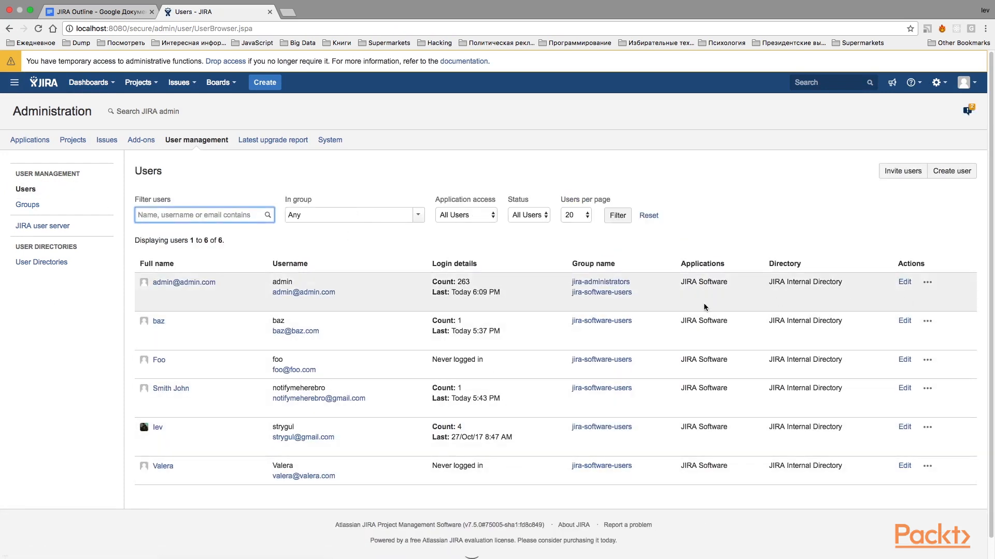
click(905, 283)
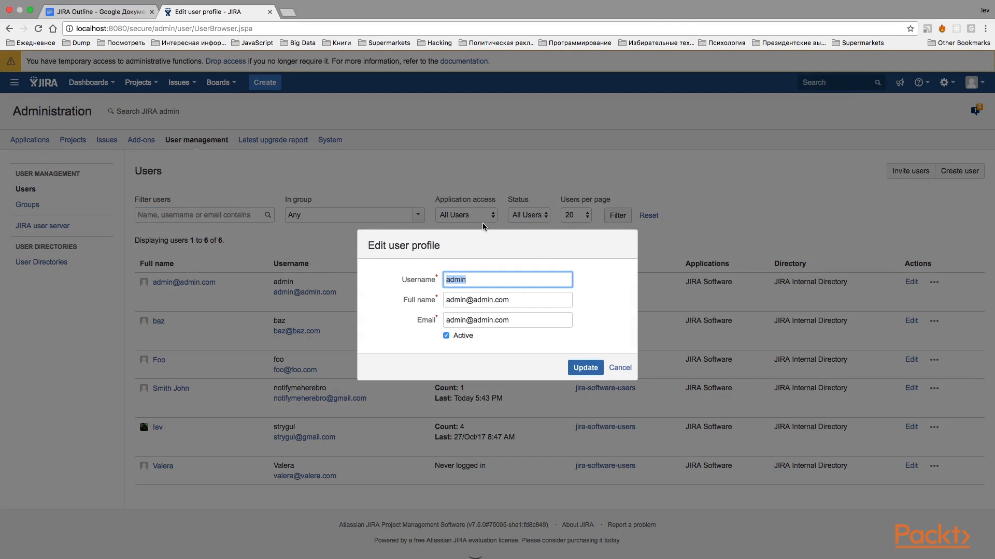
drag(405, 280, 442, 284)
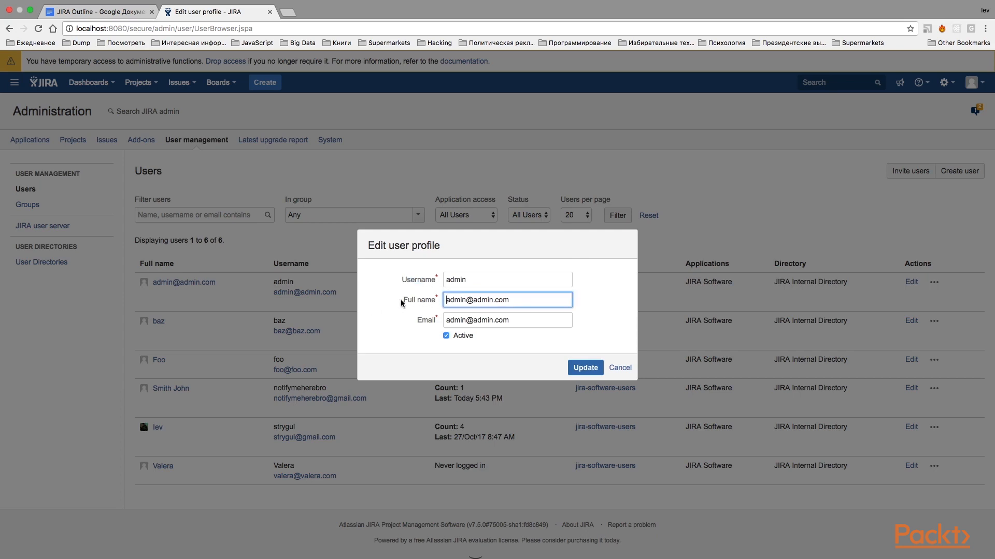
drag(405, 301, 433, 306)
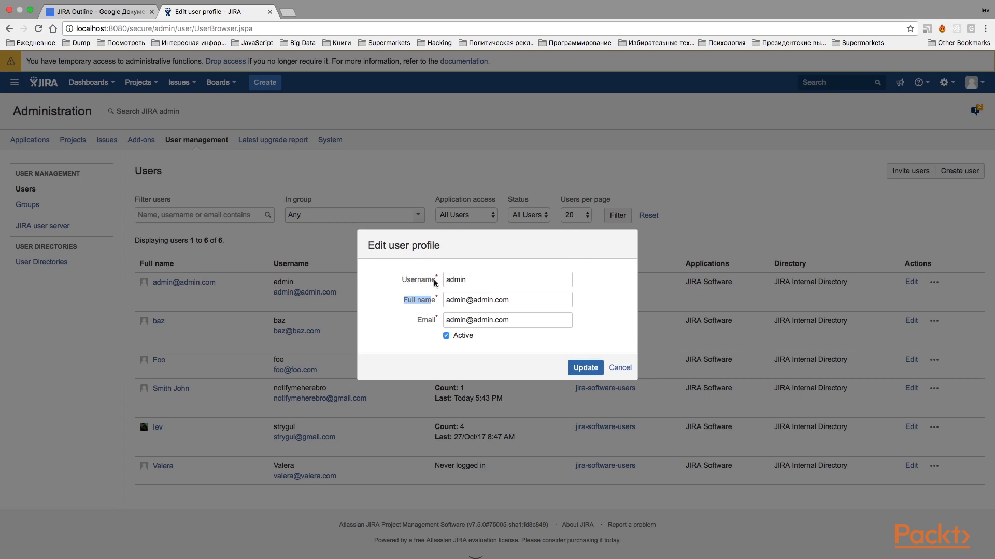
drag(439, 279, 415, 278)
click(618, 369)
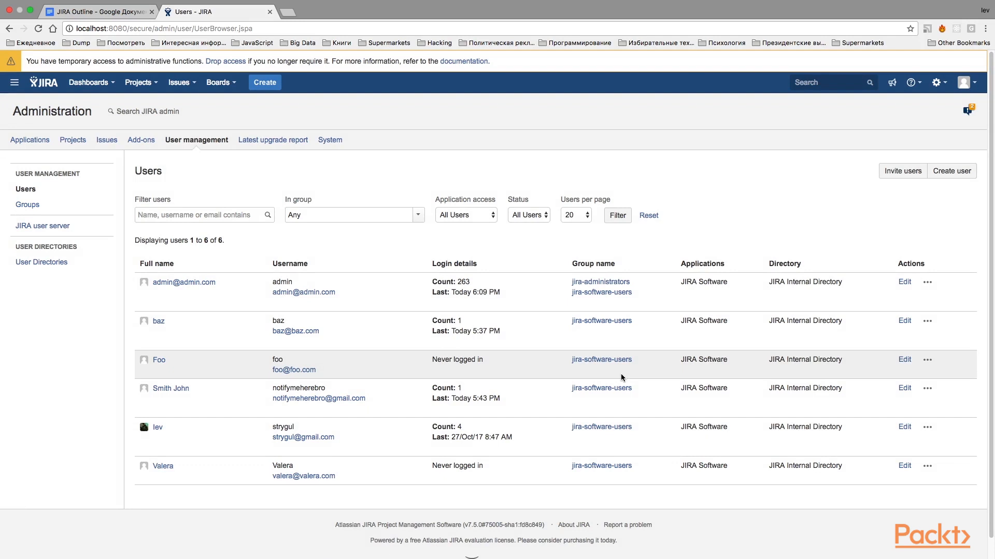